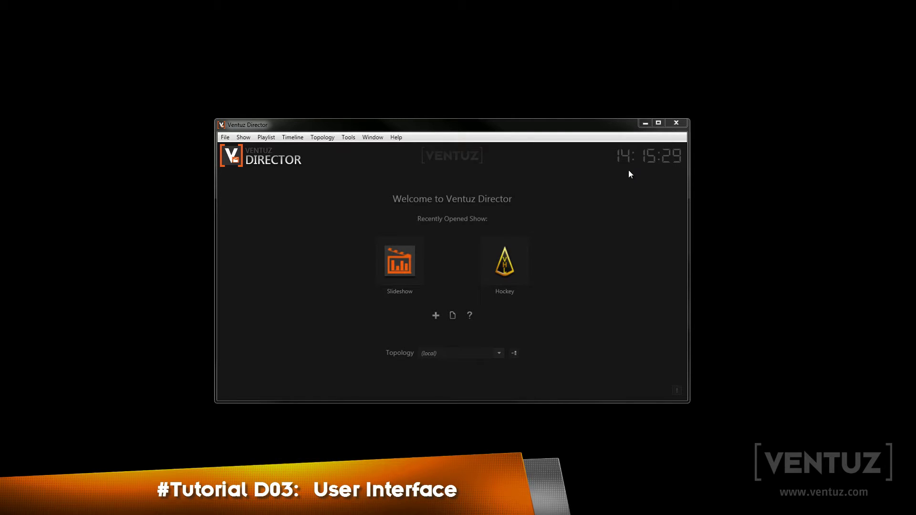
Maximise the Director window after trying F11 full-screen, then check the message log
click(659, 123)
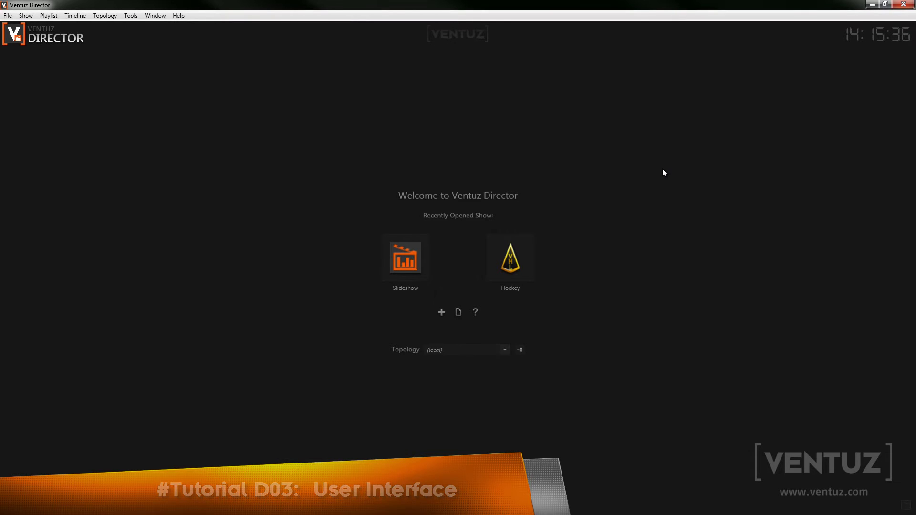
key(F11)
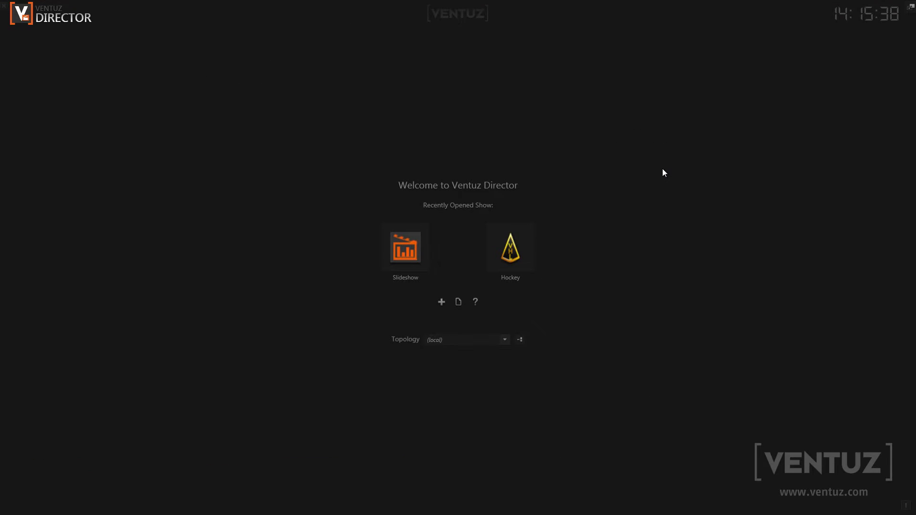
key(F11)
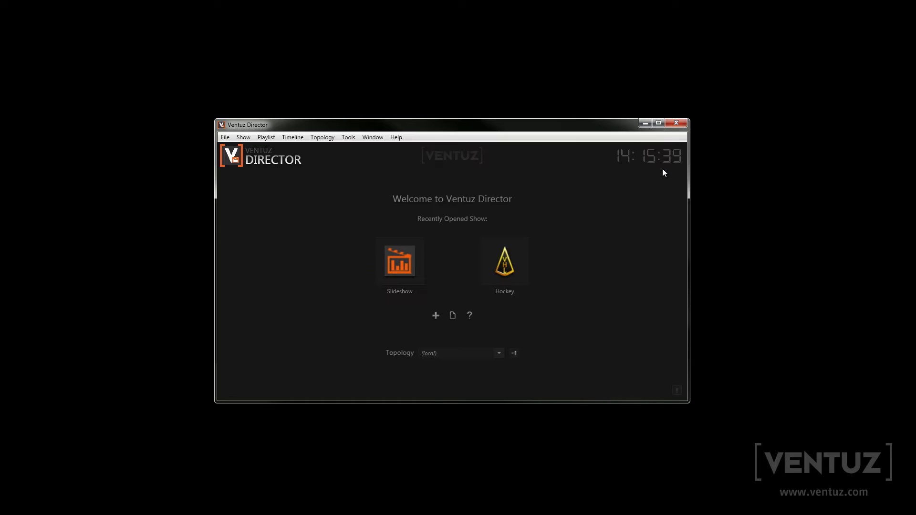
click(656, 122)
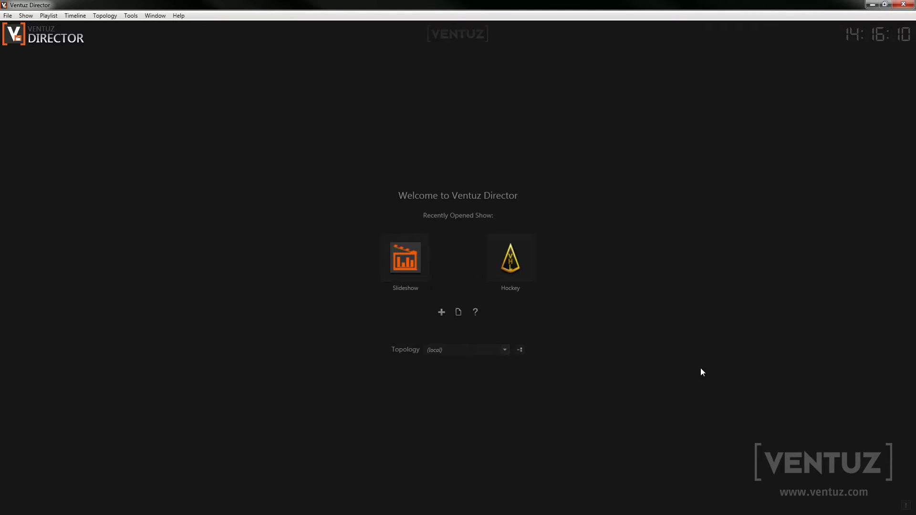
click(907, 506)
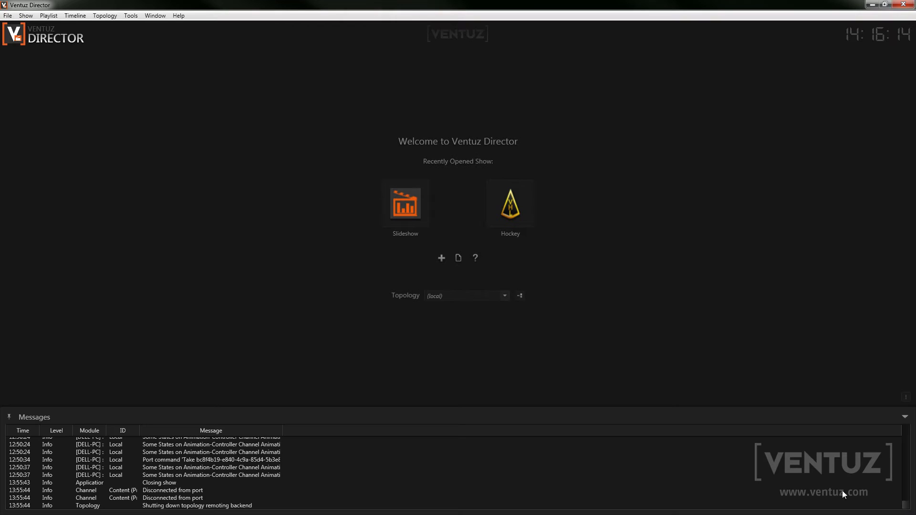
scroll(767, 487, up, 10)
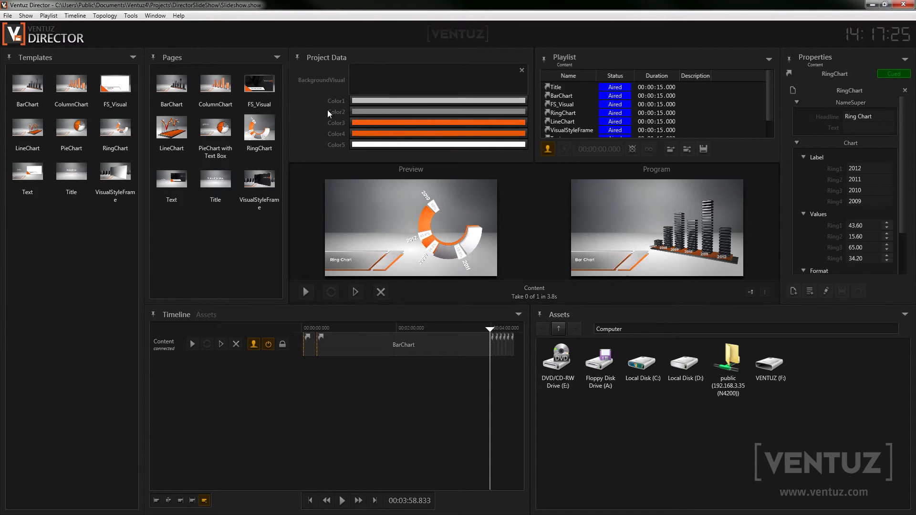
Turn Project Data Color3 from orange to green in the colour picker
click(451, 125)
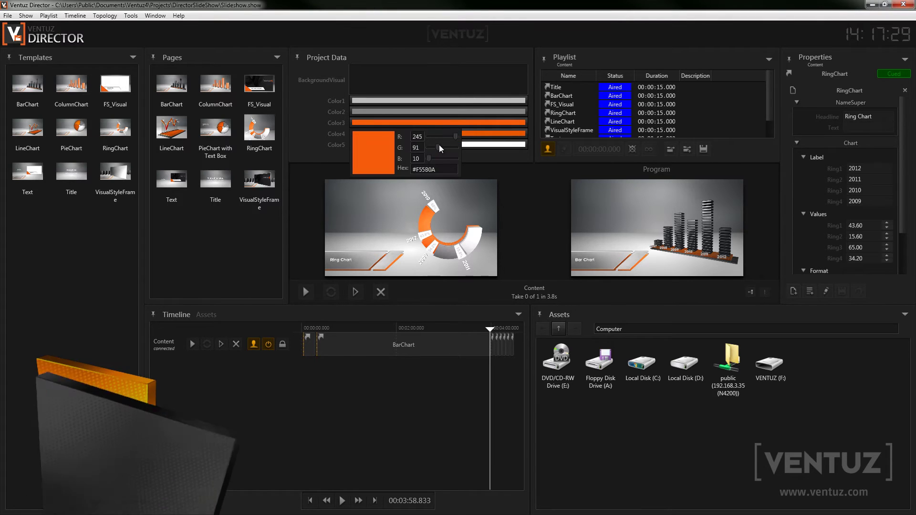
mouse_move(440, 146)
mouse_down()
mouse_move(460, 145)
mouse_move(439, 140)
mouse_up()
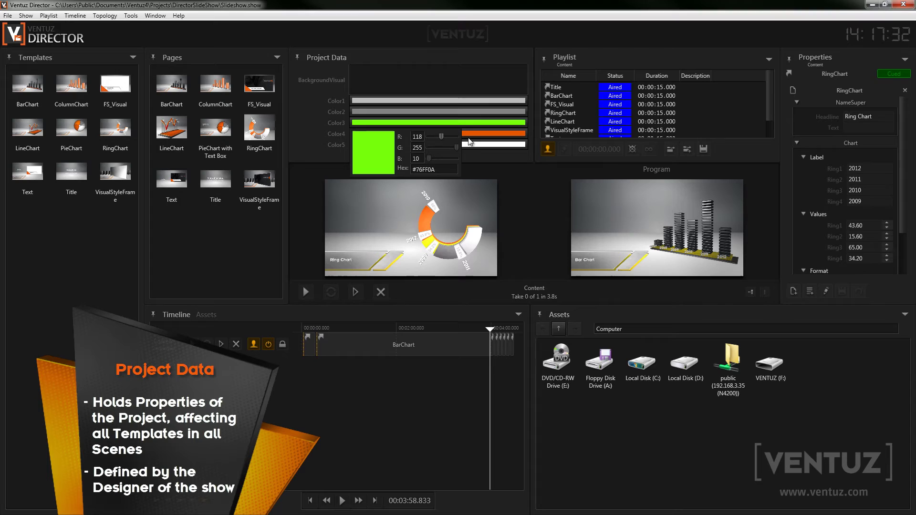
click(471, 133)
Set Color4 to green (#54C200: R 84, G 194, B 0)
click(472, 133)
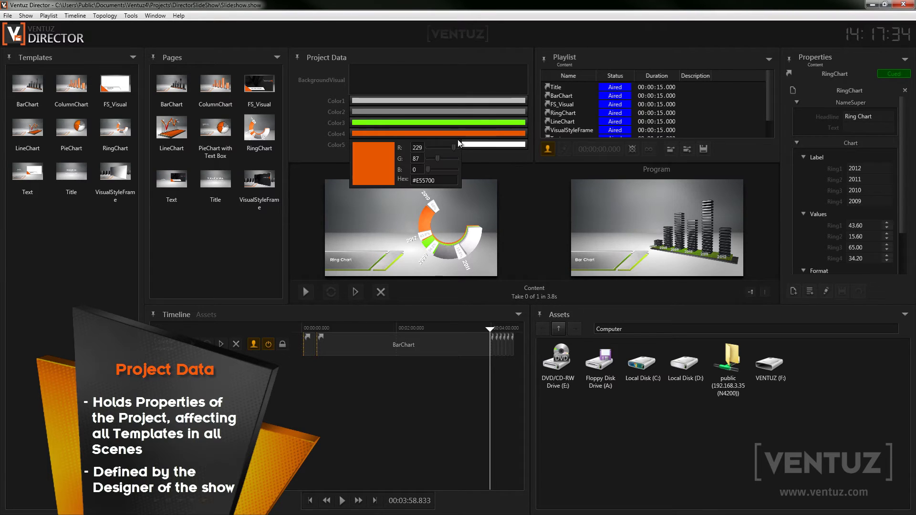
drag(438, 159, 450, 158)
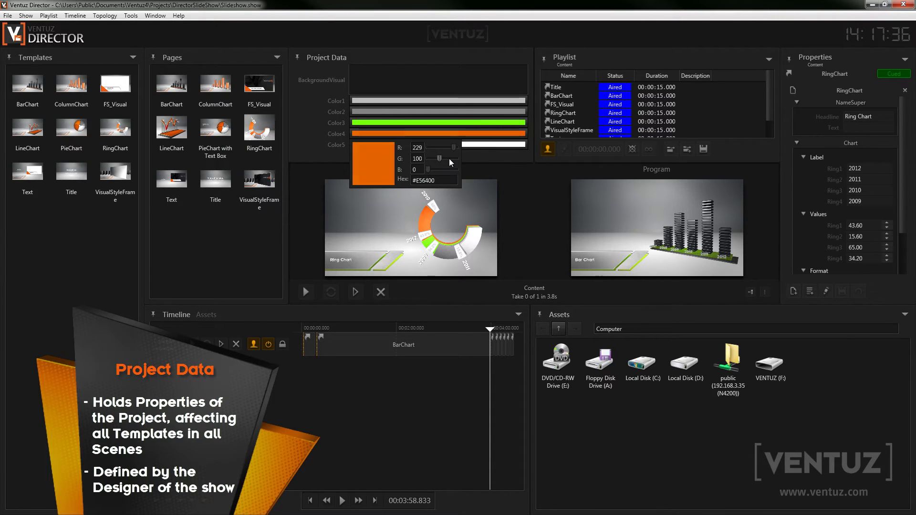
click(440, 148)
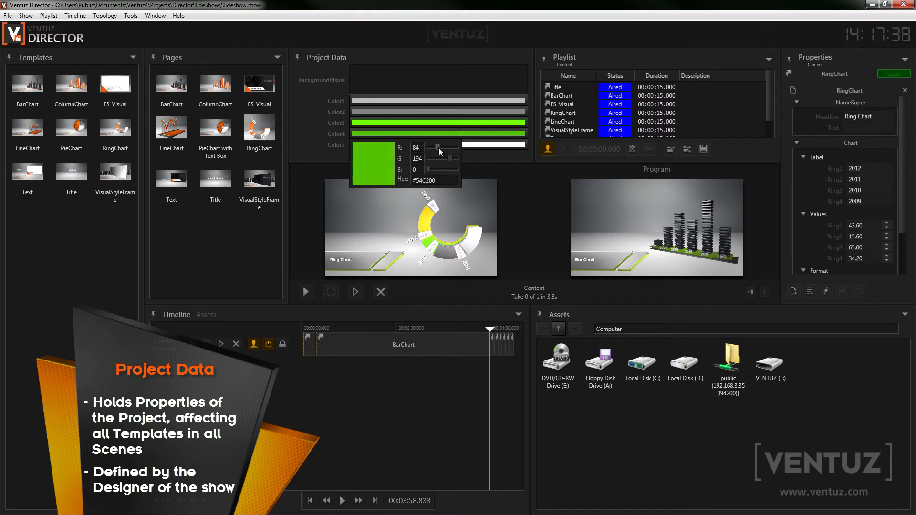
click(491, 156)
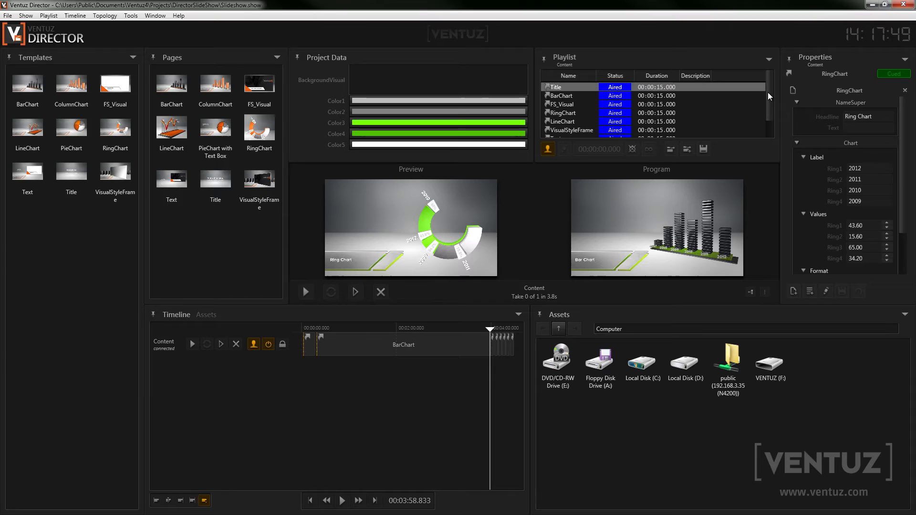
mouse_move(768, 93)
mouse_down()
mouse_move(775, 136)
mouse_move(760, 81)
mouse_up()
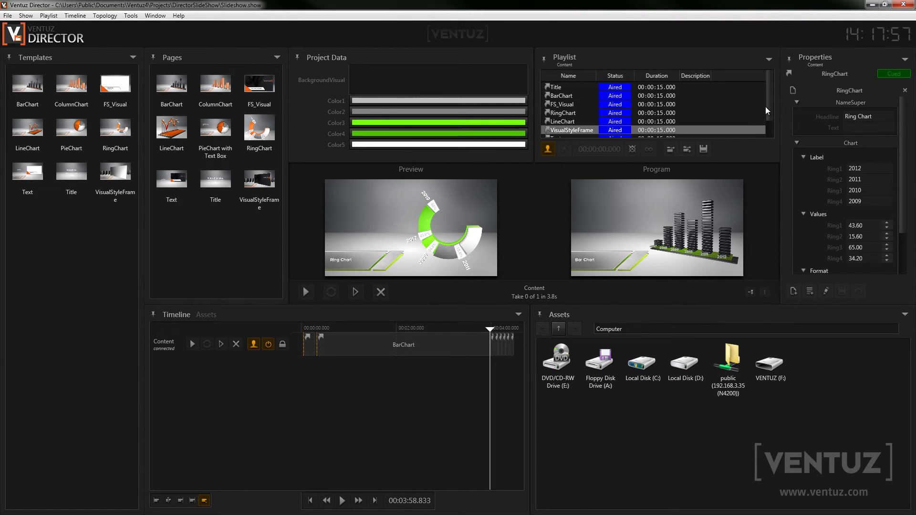
scroll(766, 107, down, 1)
scroll(773, 128, down, 1)
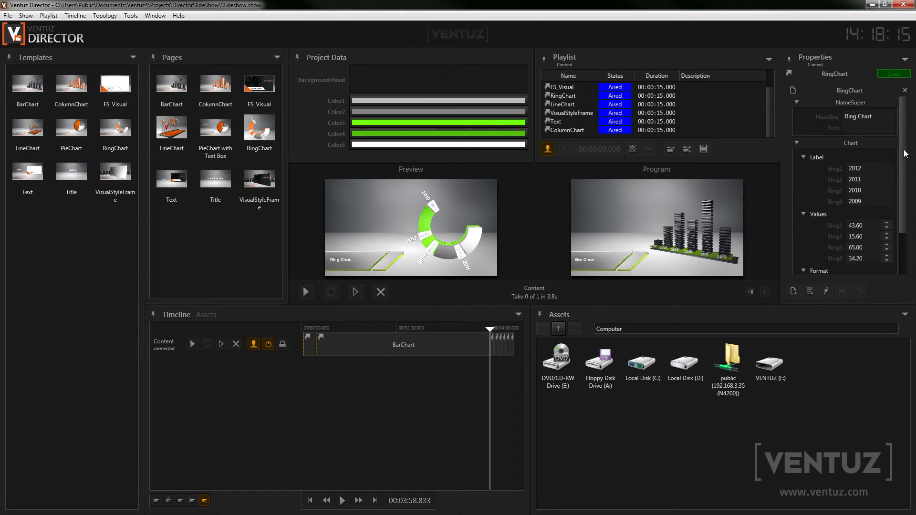
drag(906, 153, 905, 214)
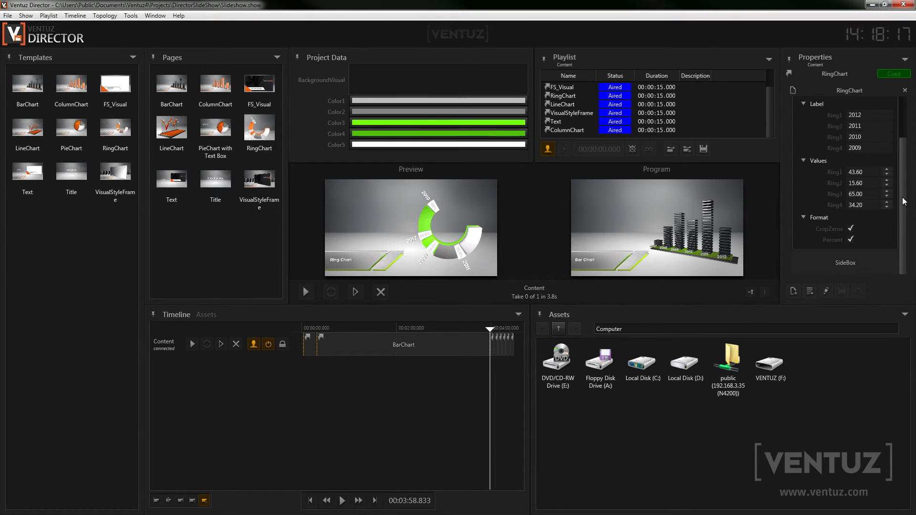
scroll(904, 157, up, 3)
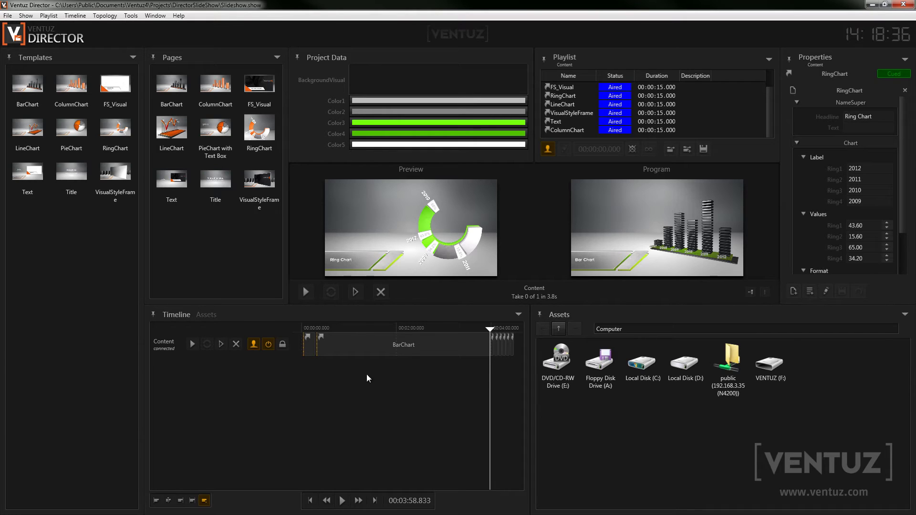
mouse_move(577, 365)
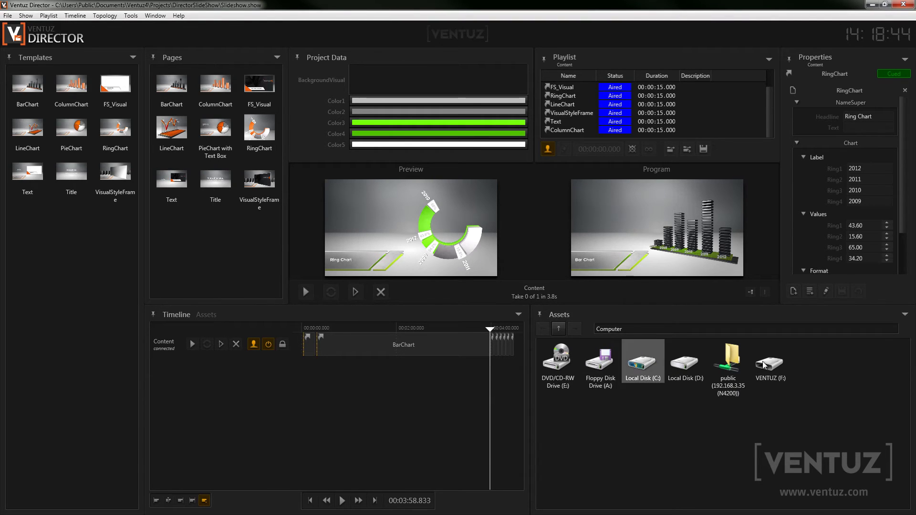
mouse_move(747, 366)
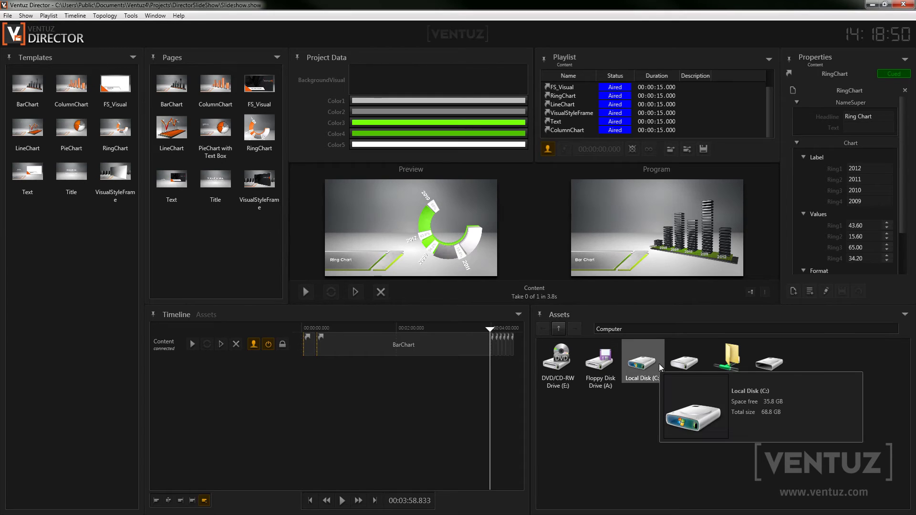
Show the Topology and Messages panels and zoom the Topology canvas in and out
click(751, 292)
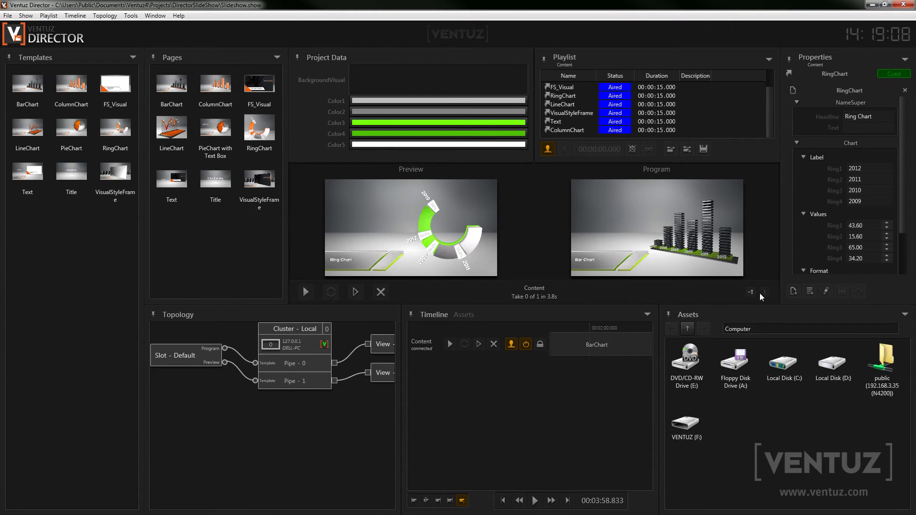
click(766, 292)
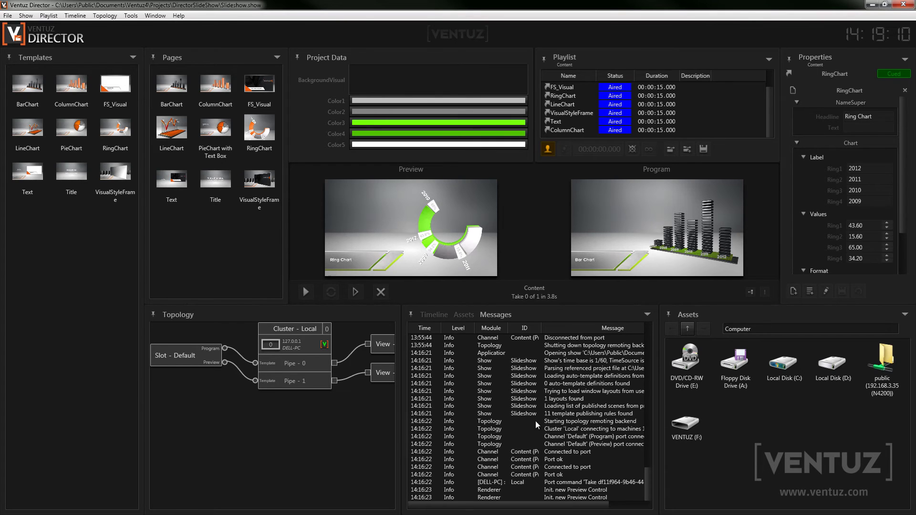
scroll(531, 433, up, 5)
scroll(336, 429, up, 3)
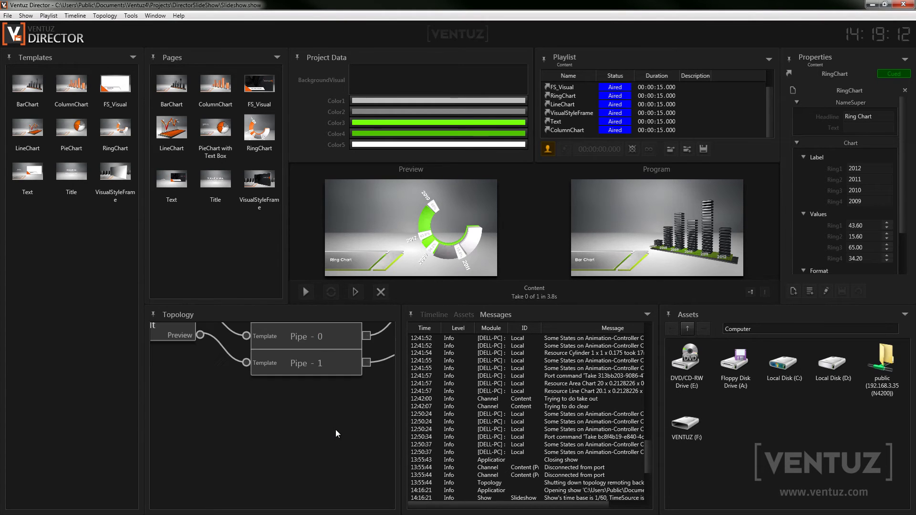
scroll(336, 430, down, 2)
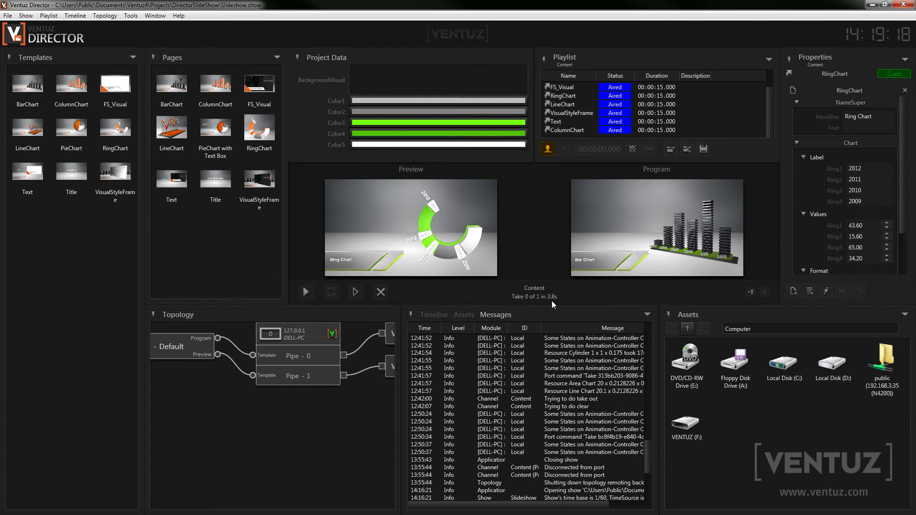
Look at the Messages and Assets panel menus, then show the Properties panel's options
click(647, 315)
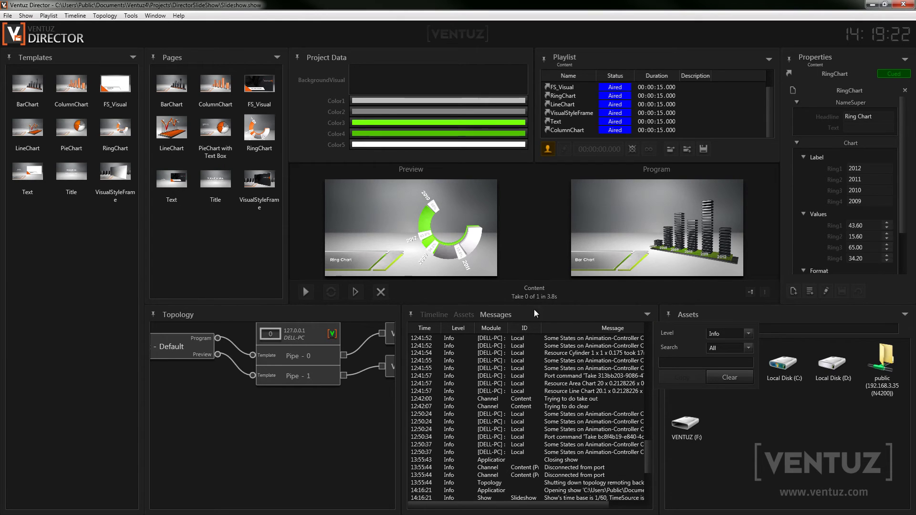
click(906, 316)
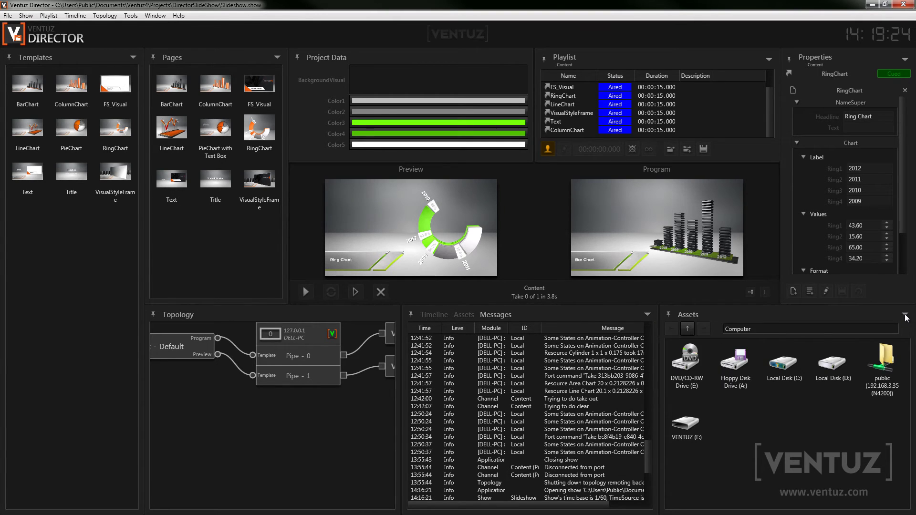
click(886, 313)
click(905, 62)
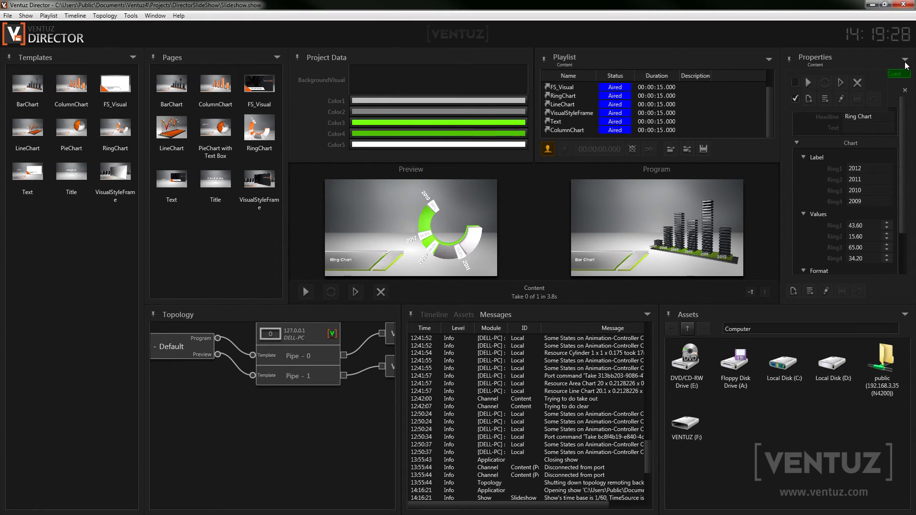
Set the Topology panel to auto-hide and use the Window menu to hide Messages
click(884, 56)
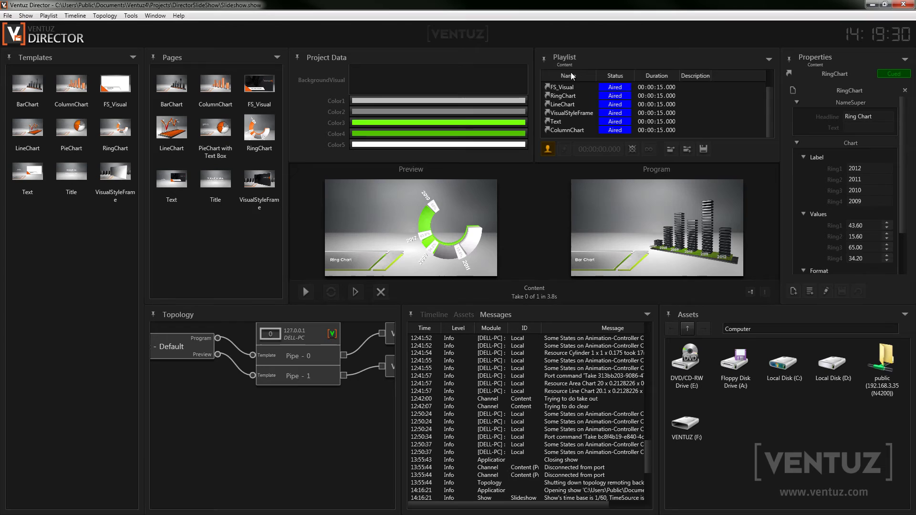
click(154, 316)
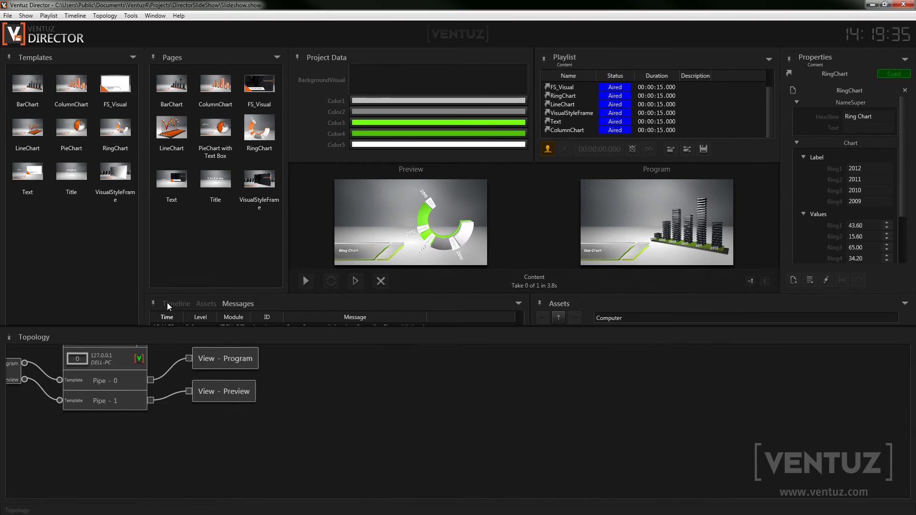
click(156, 16)
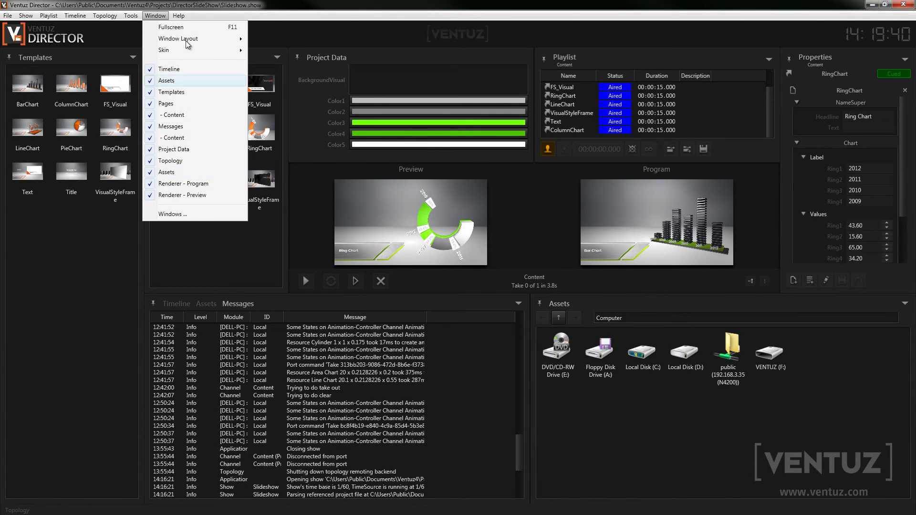
mouse_move(191, 40)
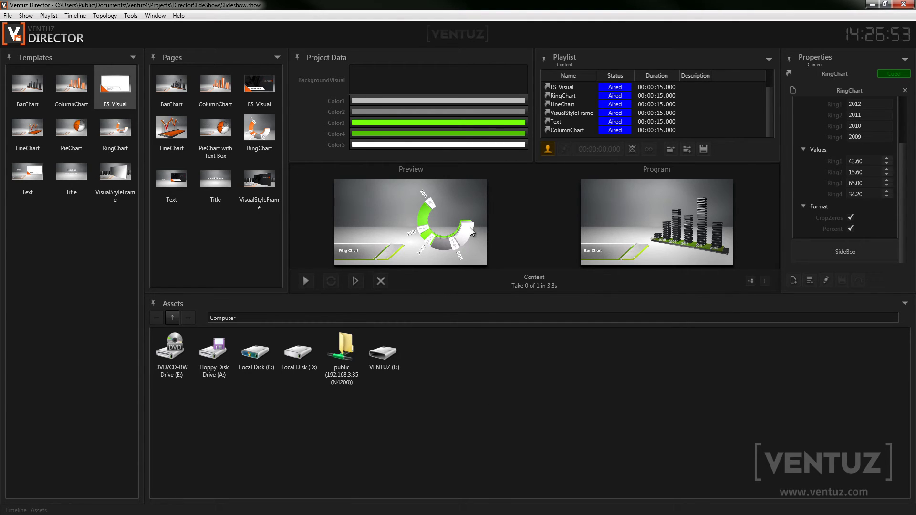
click(260, 187)
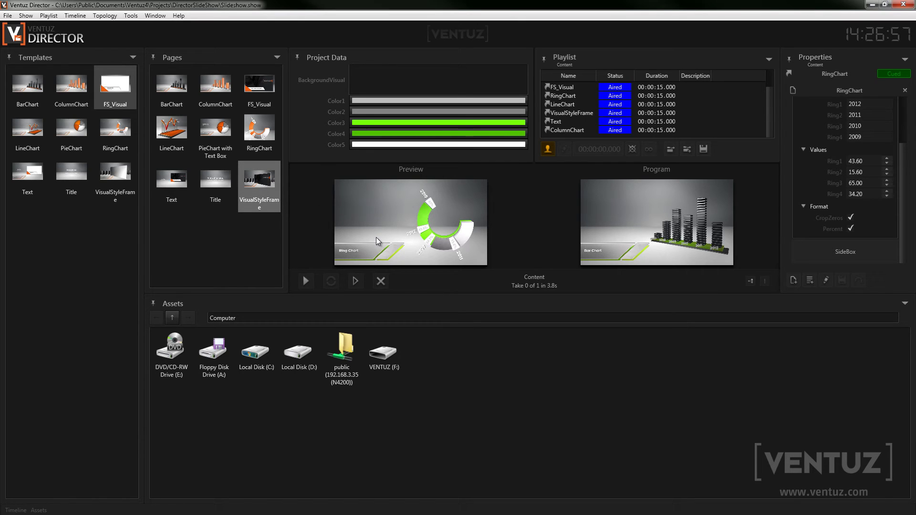
key(ctrl+f)
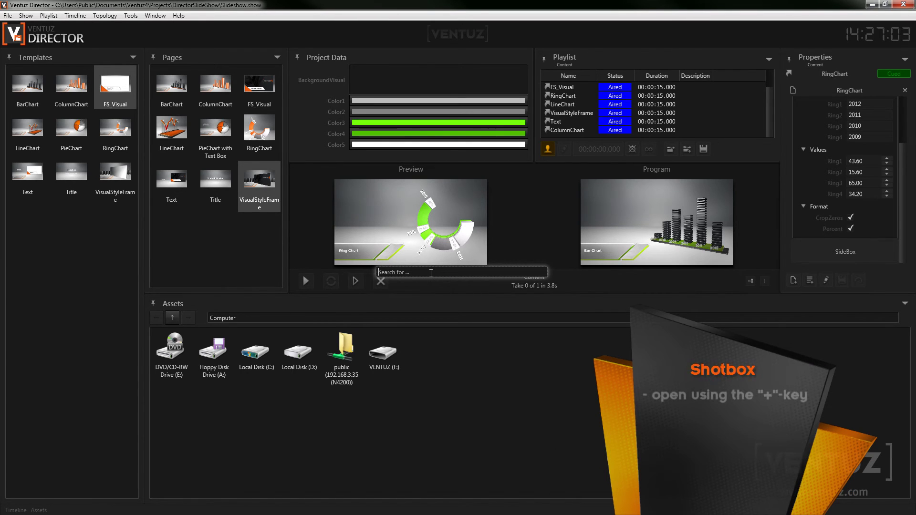
text(S)
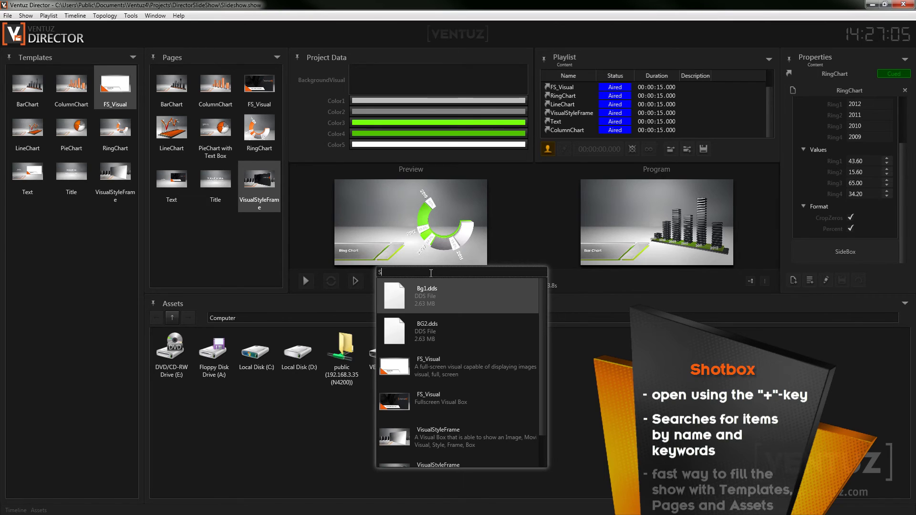
key(BackSpace)
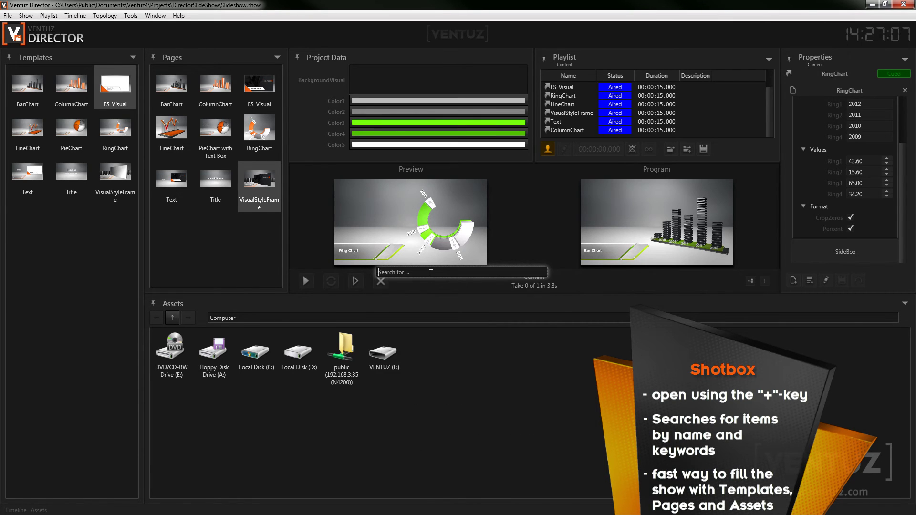
text(Vis)
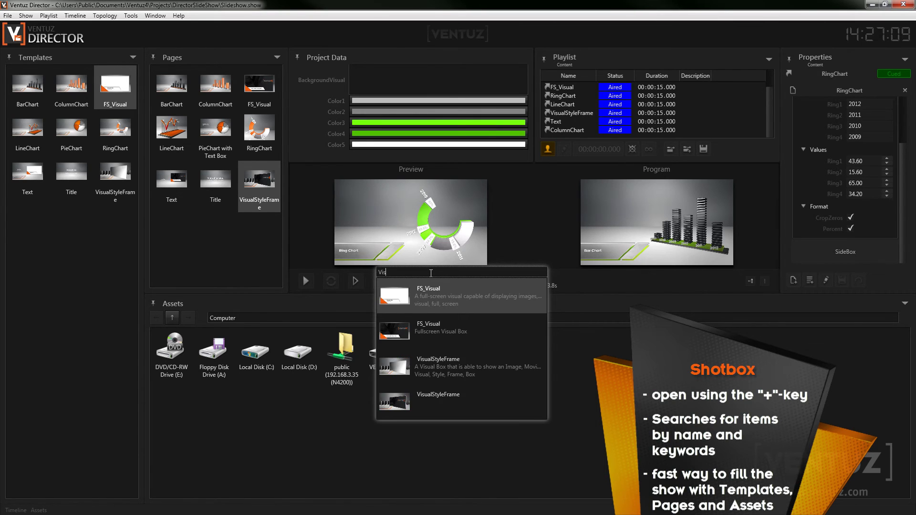
key(BackSpace)
key(BackSpace)
key(BackSpace)
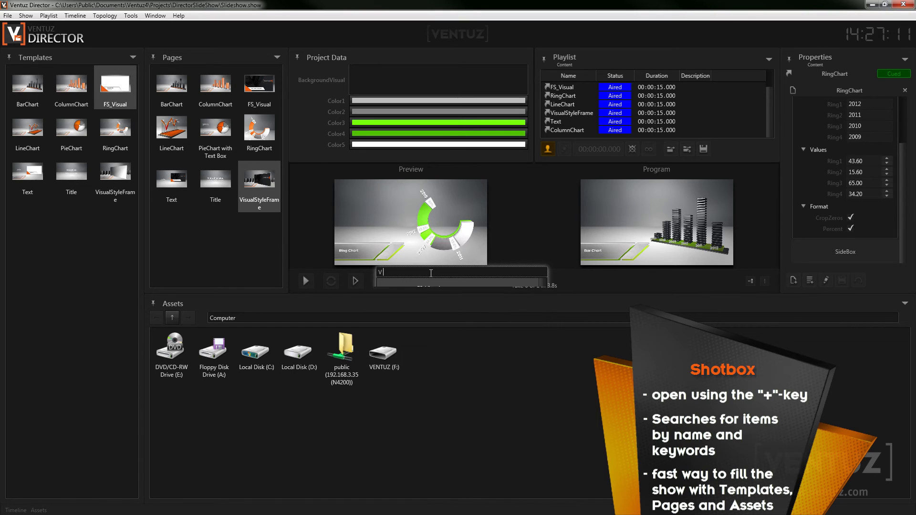
key(Escape)
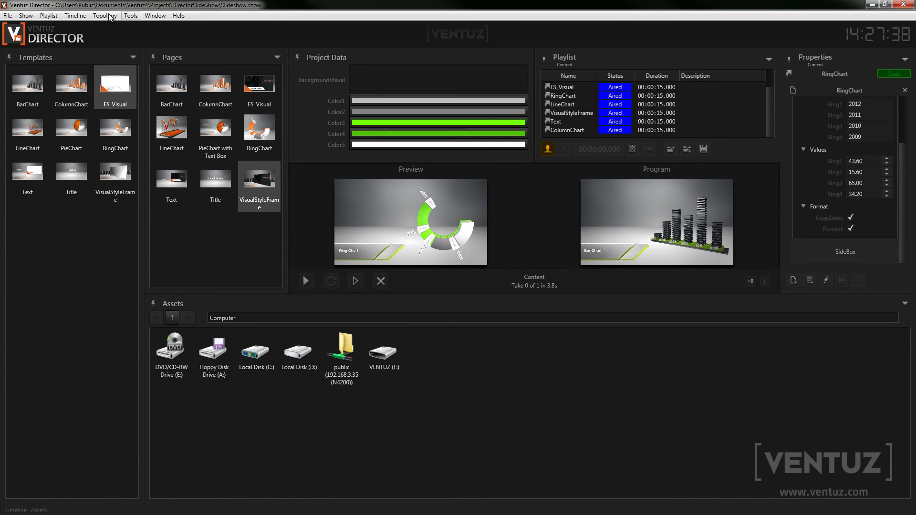
Browse the File, Show (Preload Templates), Playlist, Timeline, Topology and Tools menus in turn
click(9, 16)
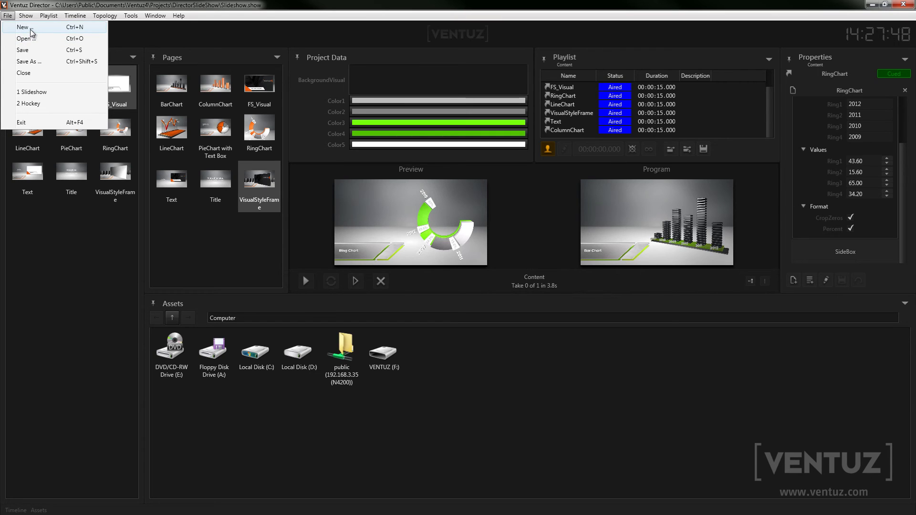
click(30, 20)
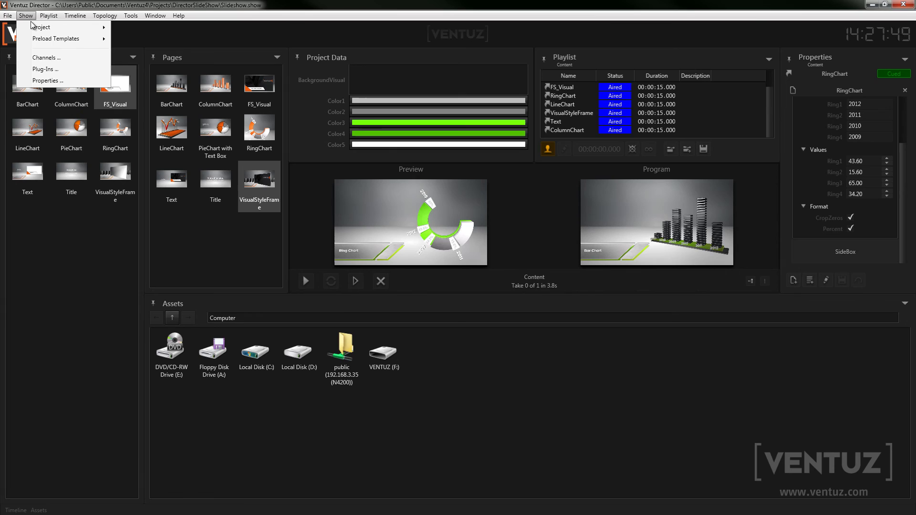
mouse_move(37, 30)
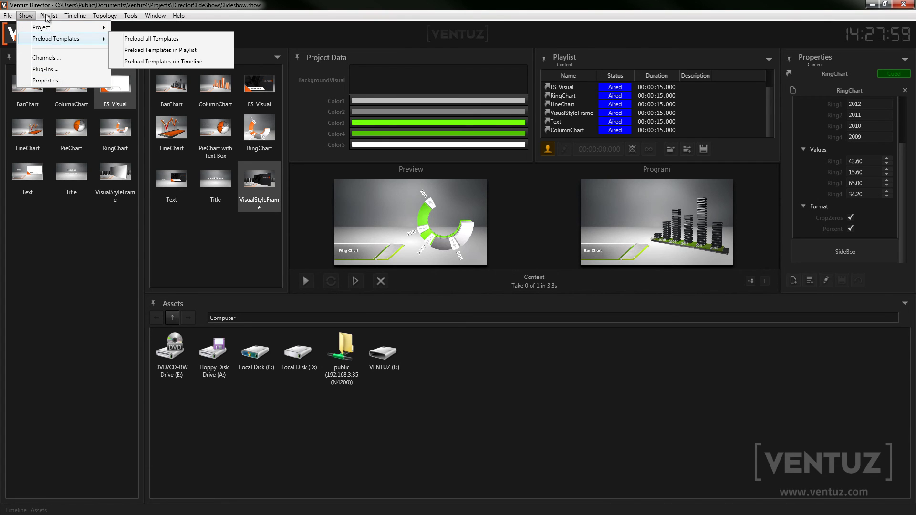
mouse_move(49, 15)
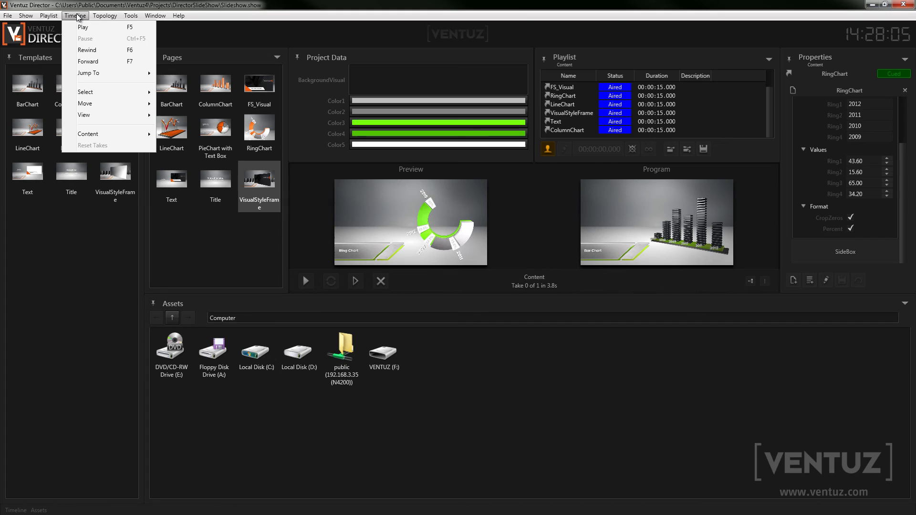
mouse_move(104, 16)
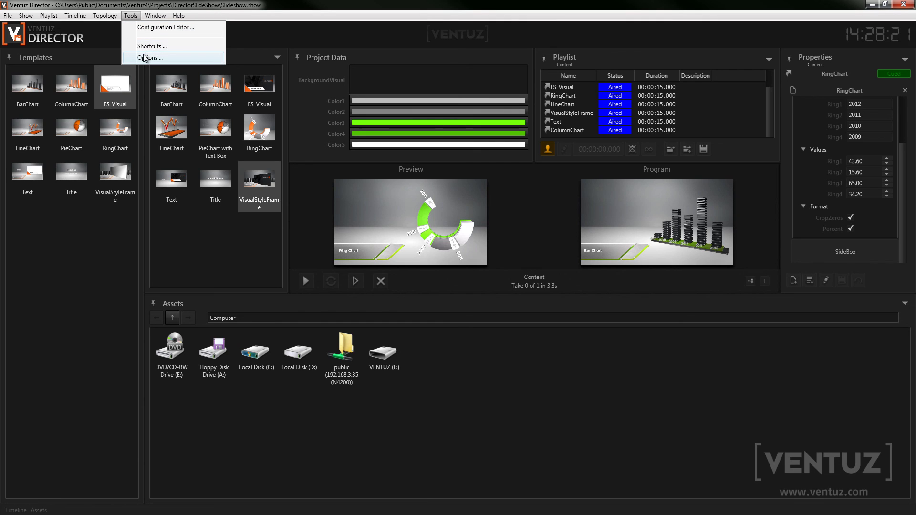
Switch back and forth between the Tools and Window menus, ending on the Help menu
click(149, 19)
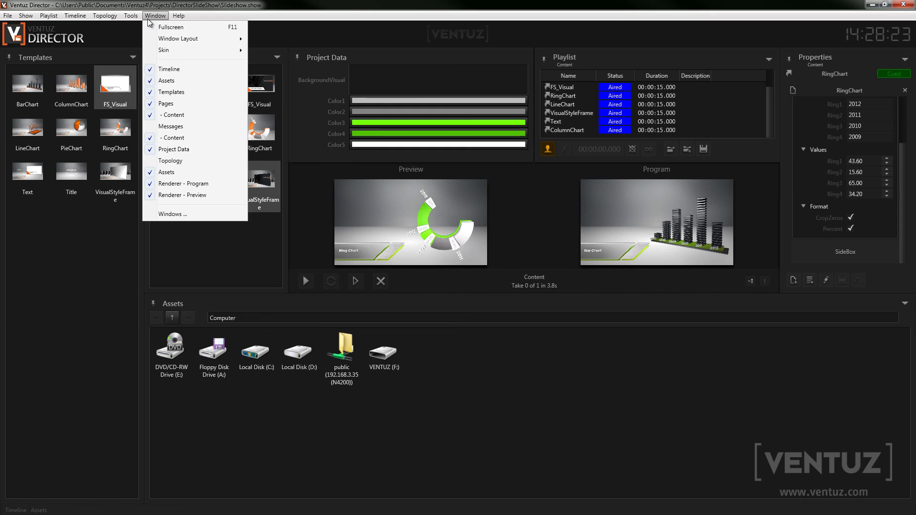
click(149, 20)
click(130, 15)
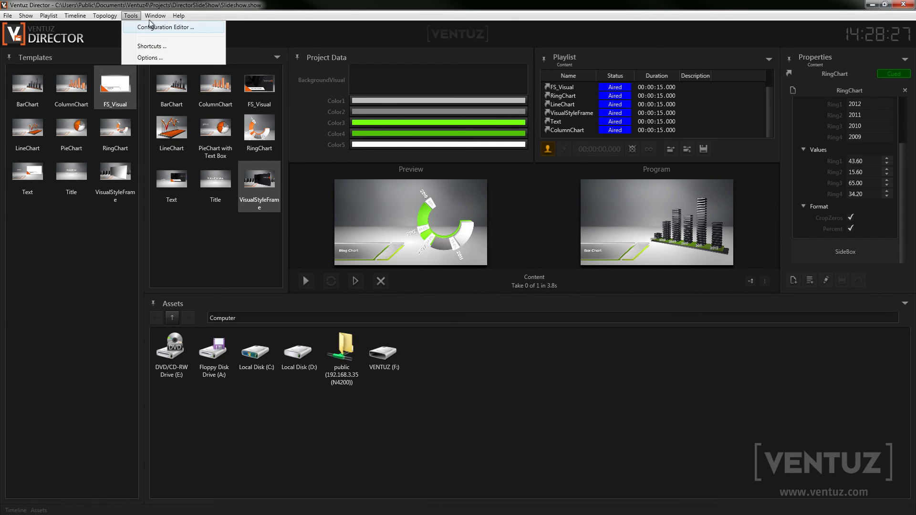
click(149, 18)
click(145, 19)
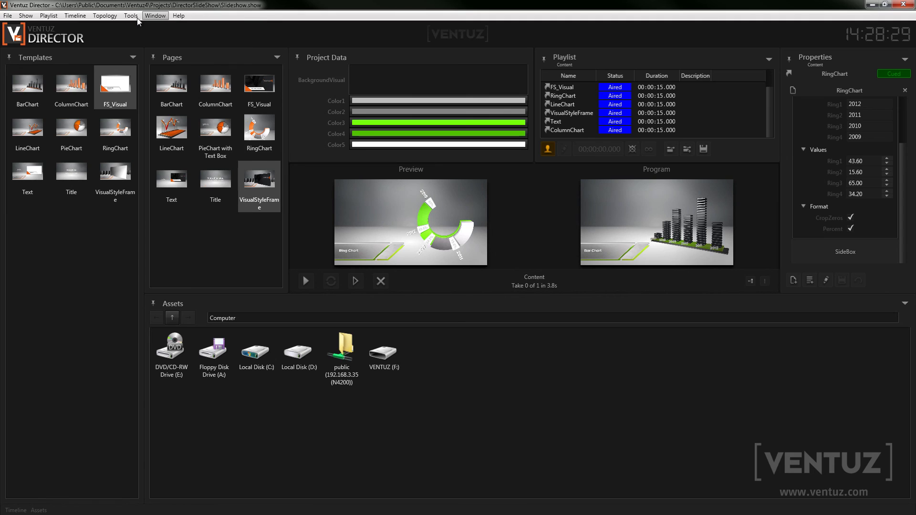
click(130, 16)
click(150, 17)
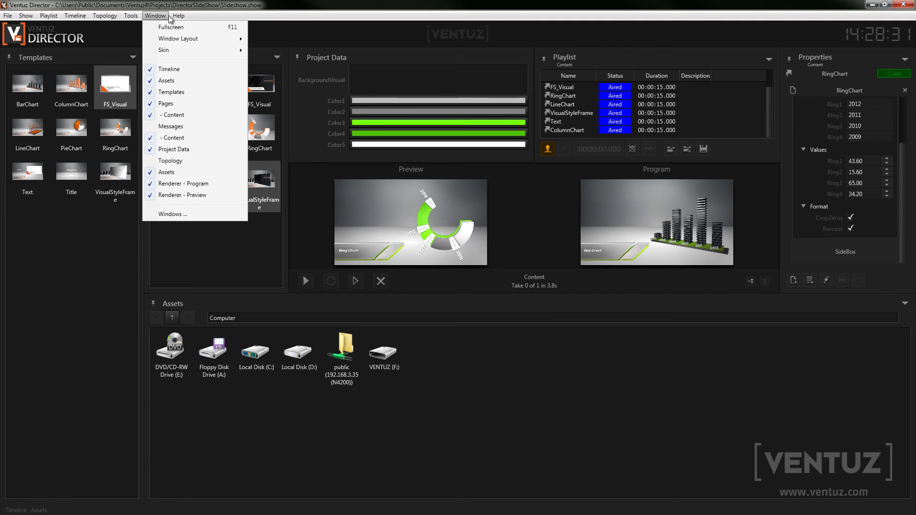
mouse_move(175, 18)
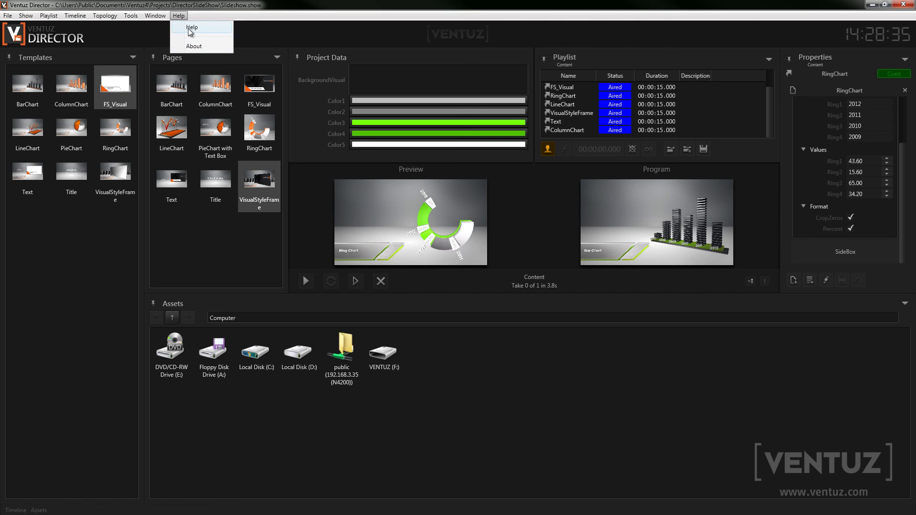
Open Help > Help, view the manual's Home page and contents, then close it
click(190, 29)
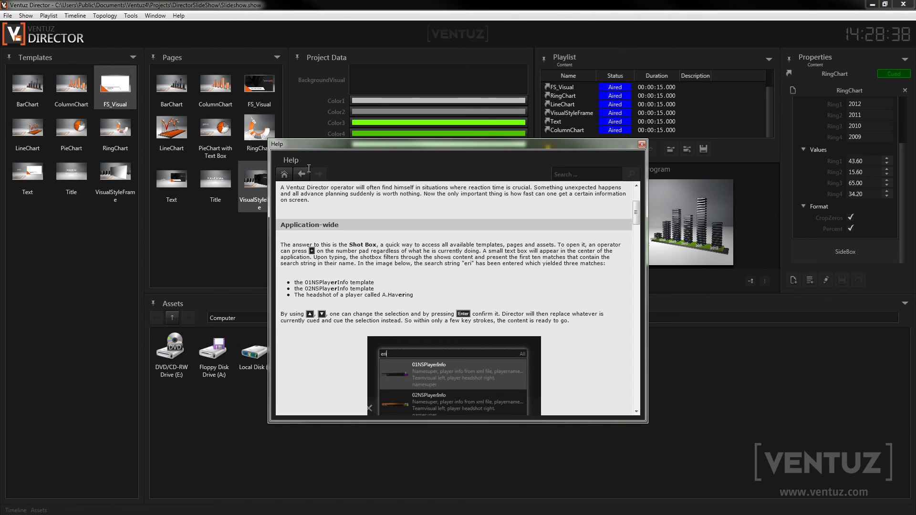
click(285, 174)
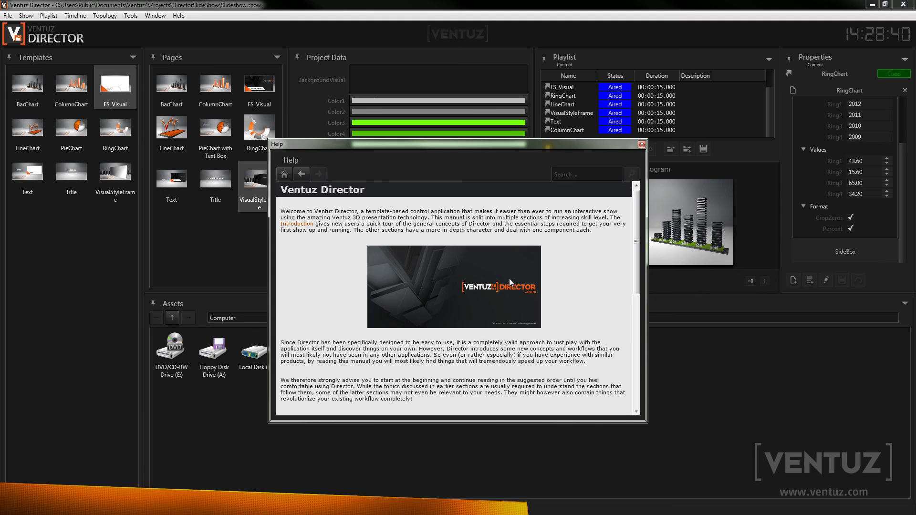
scroll(546, 289, down, 10)
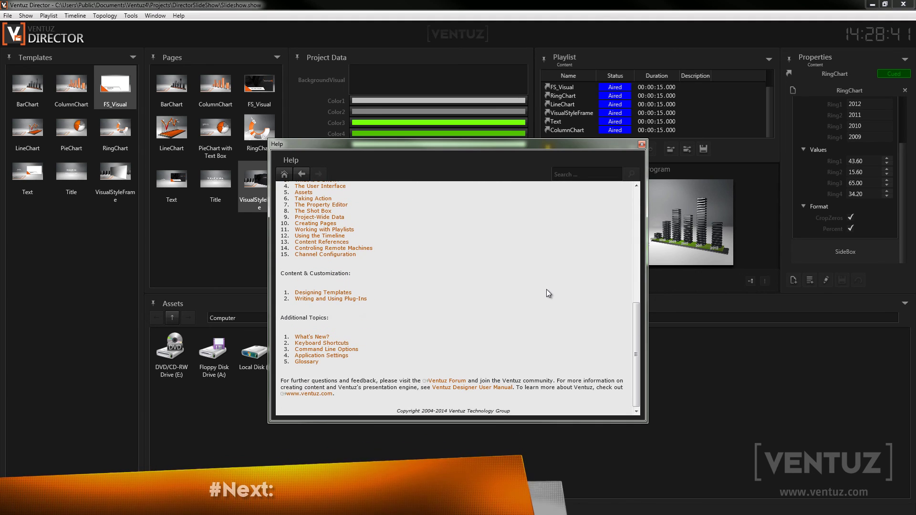
scroll(548, 293, up, 10)
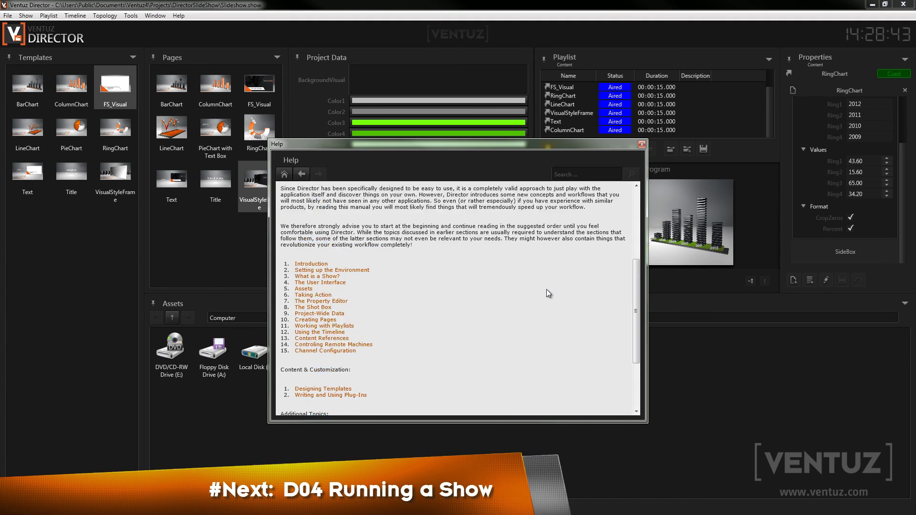
click(642, 144)
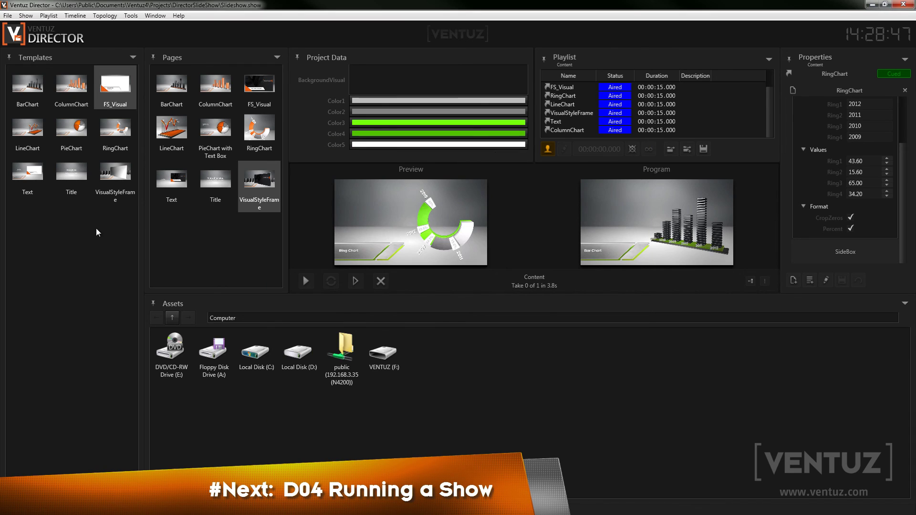